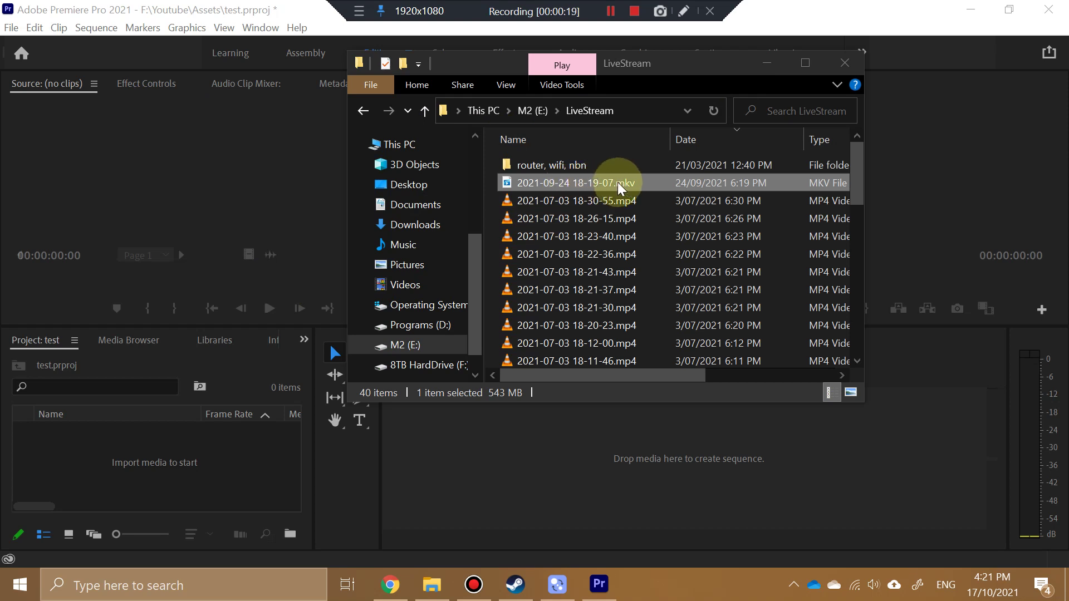
# Read the Humble Bundle Movavi email in Gmail, then switch to Movavi Video Converter in Steam
pyautogui.moveTo(618, 182); pyautogui.dragTo(627, 470)
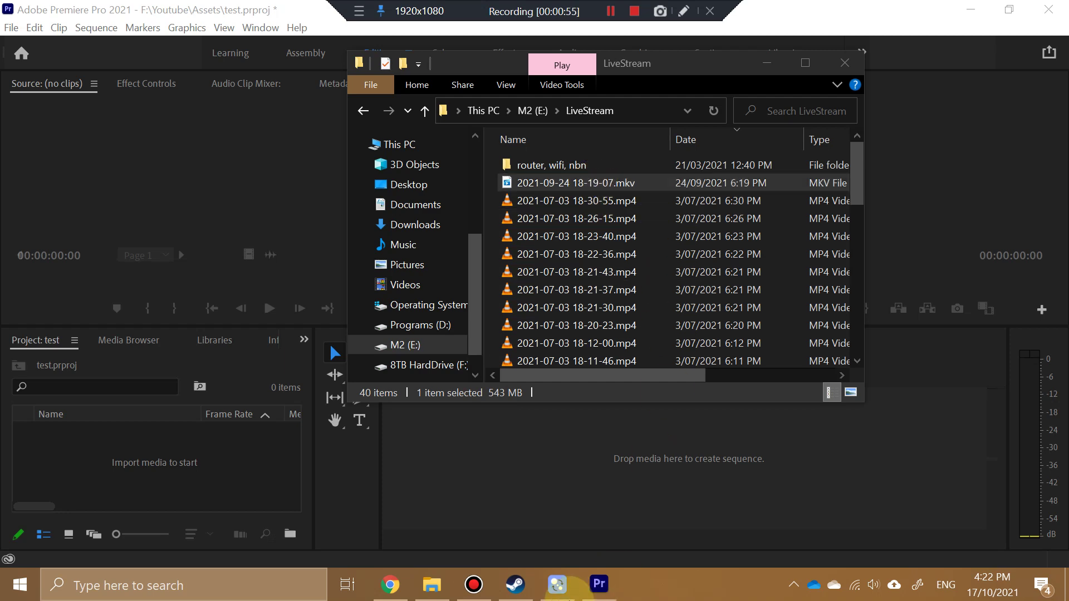
pyautogui.click(390, 585)
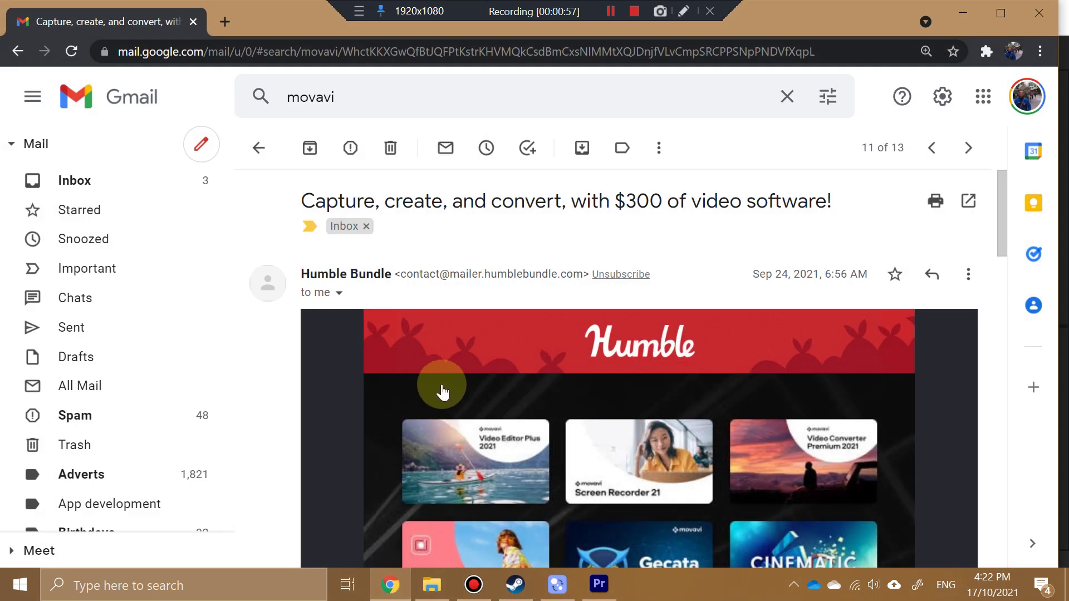
pyautogui.scroll(-2, 449, 377)
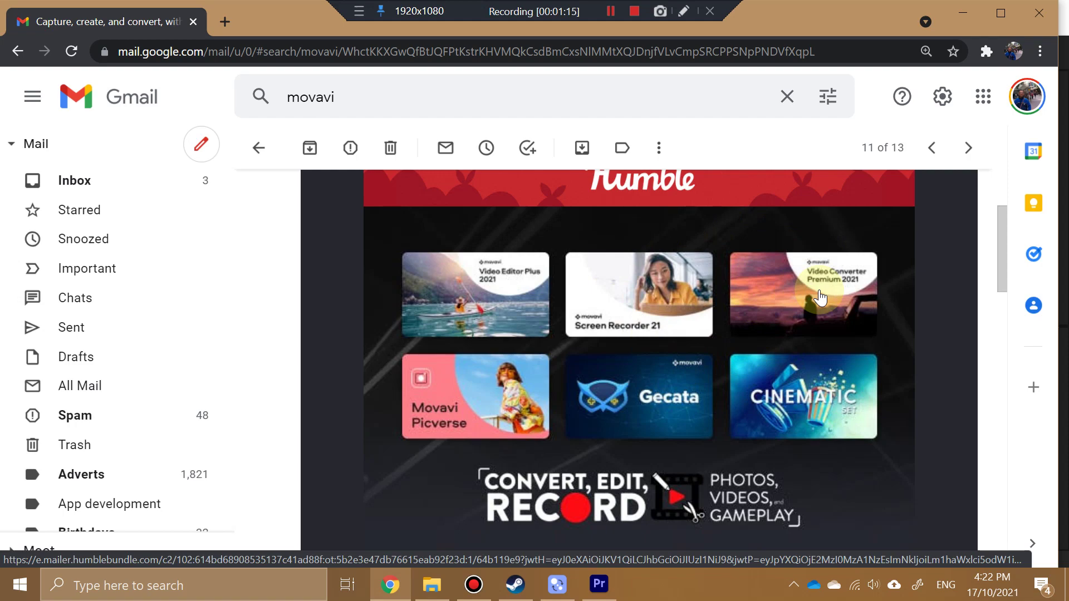
pyautogui.scroll(4, 687, 239)
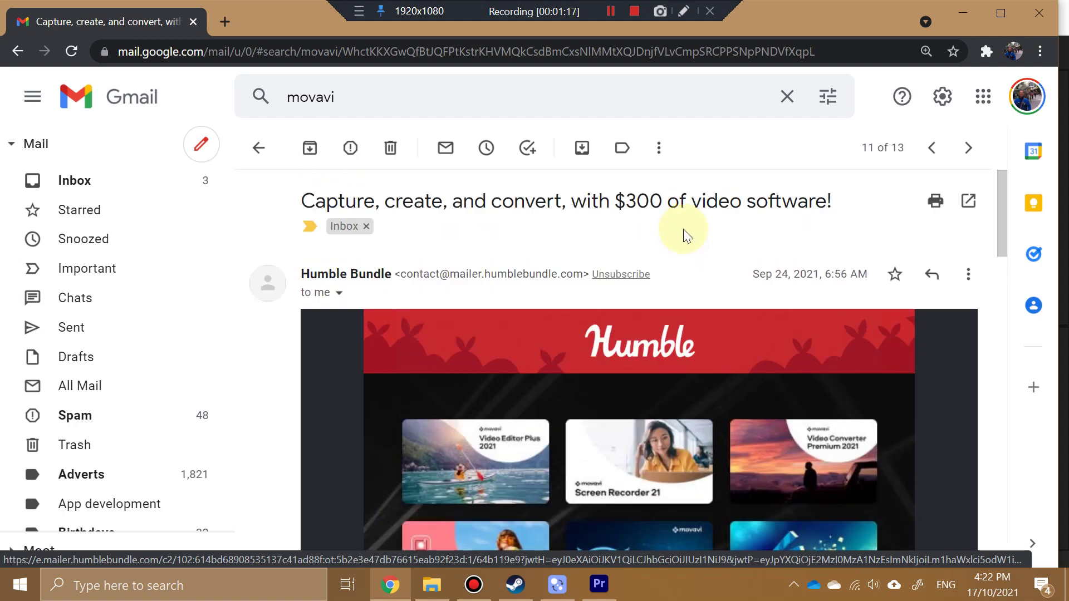
pyautogui.scroll(-1, 687, 240)
pyautogui.scroll(1, 686, 239)
pyautogui.scroll(-4, 644, 234)
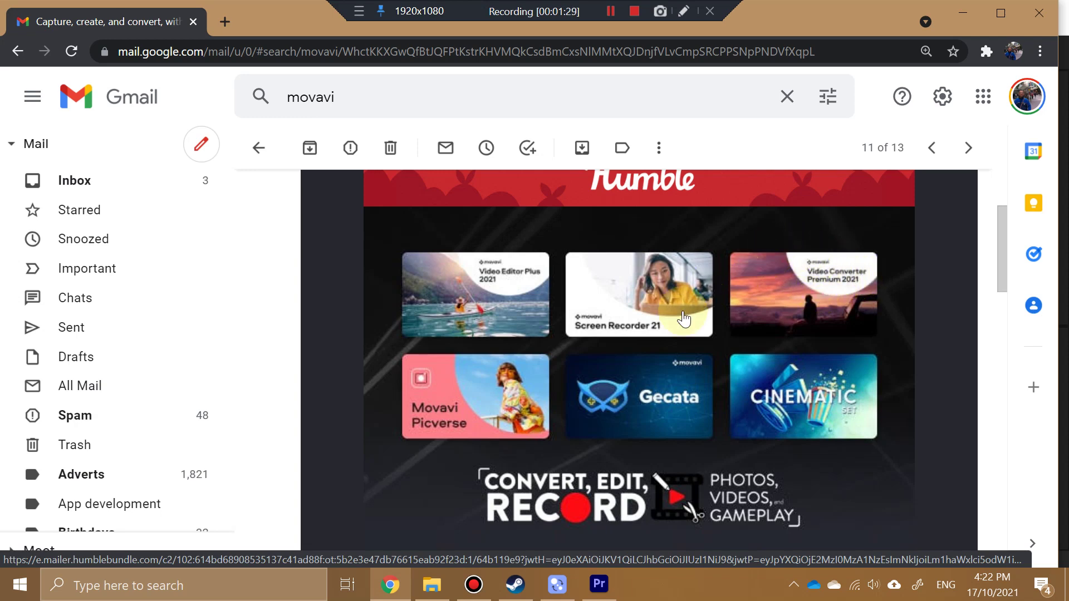
pyautogui.click(516, 585)
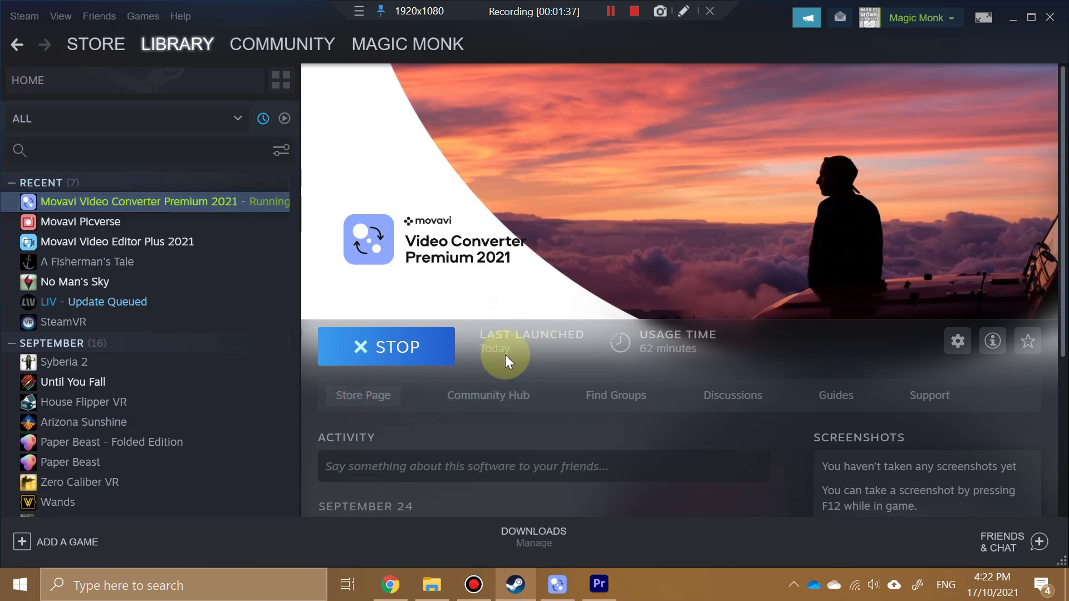
pyautogui.hotkey('alt', 'Left')
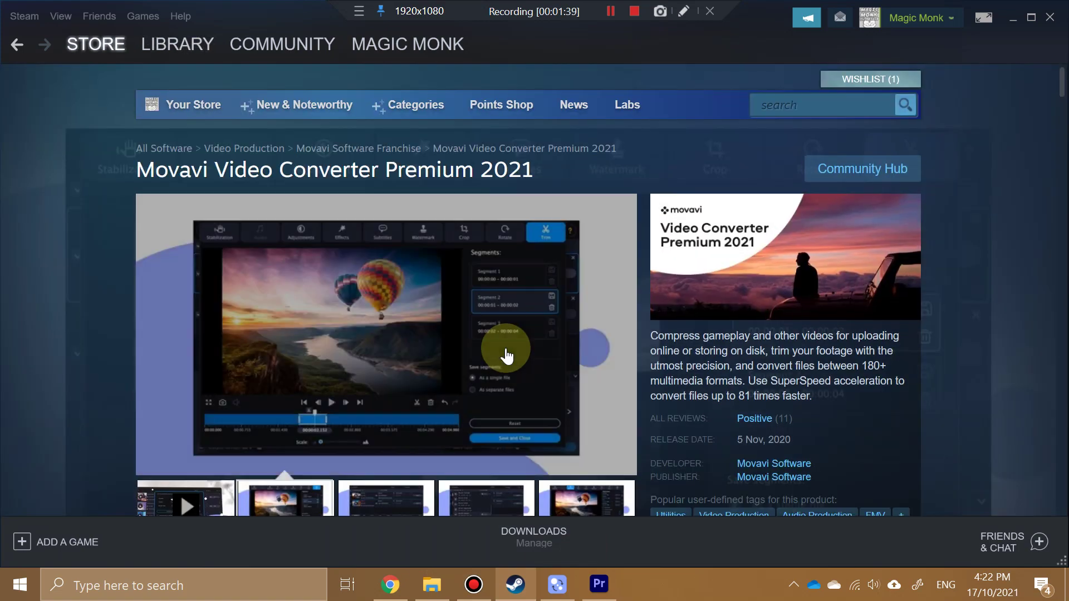
pyautogui.scroll(-8, 505, 355)
pyautogui.scroll(-4, 505, 354)
pyautogui.scroll(-2, 505, 354)
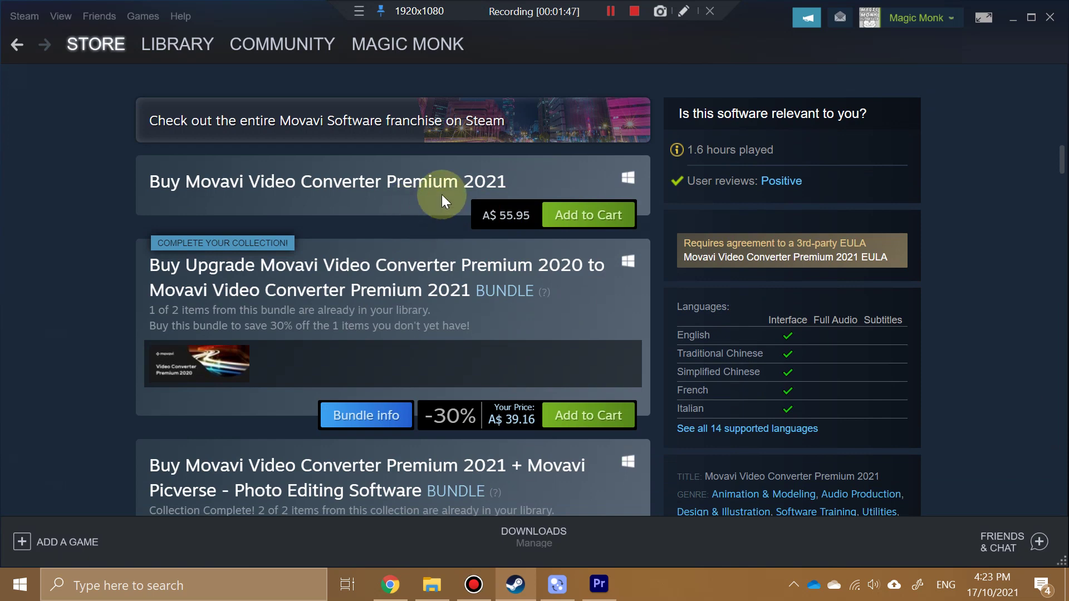
pyautogui.click(18, 44)
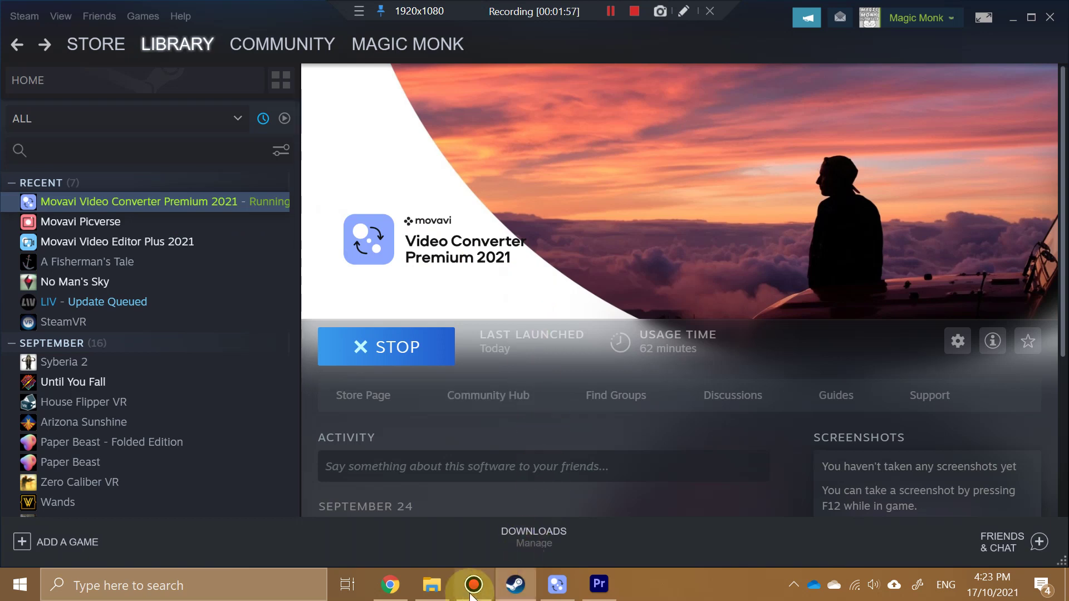
pyautogui.moveTo(557, 584)
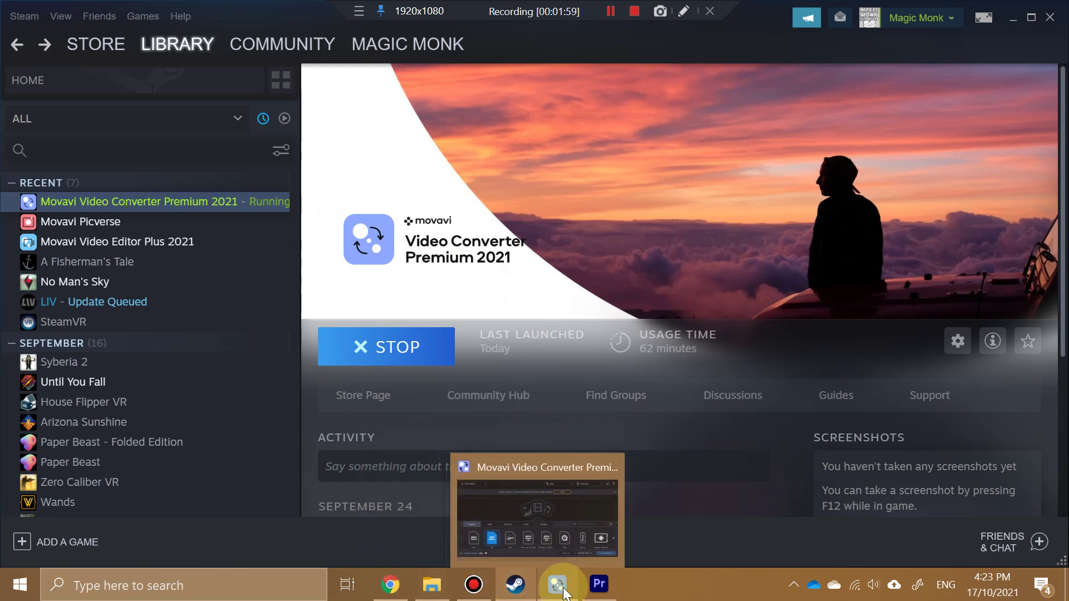
pyautogui.click(557, 586)
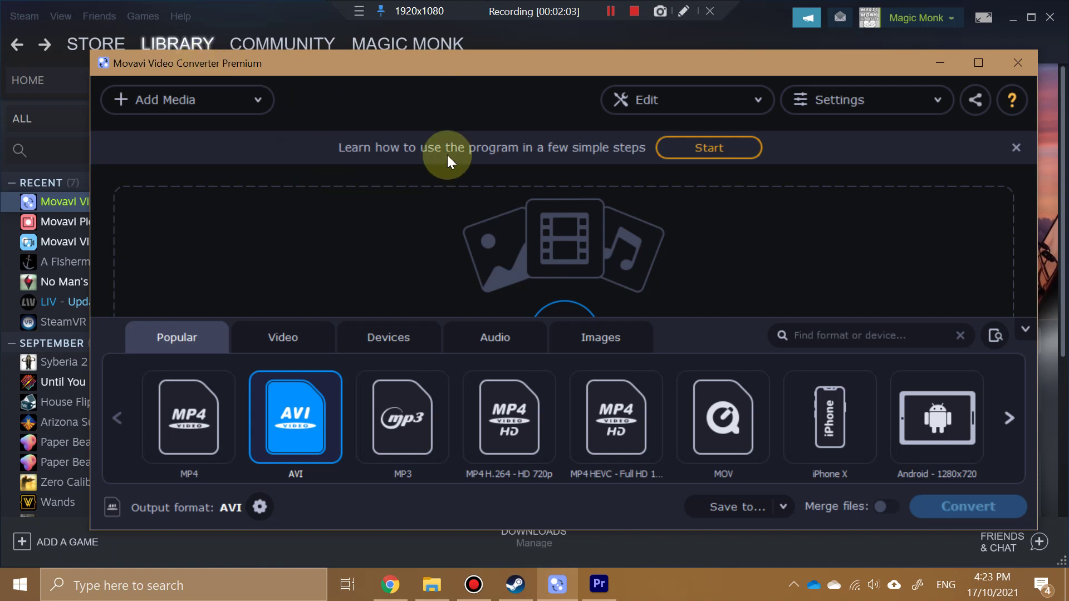
pyautogui.click(432, 585)
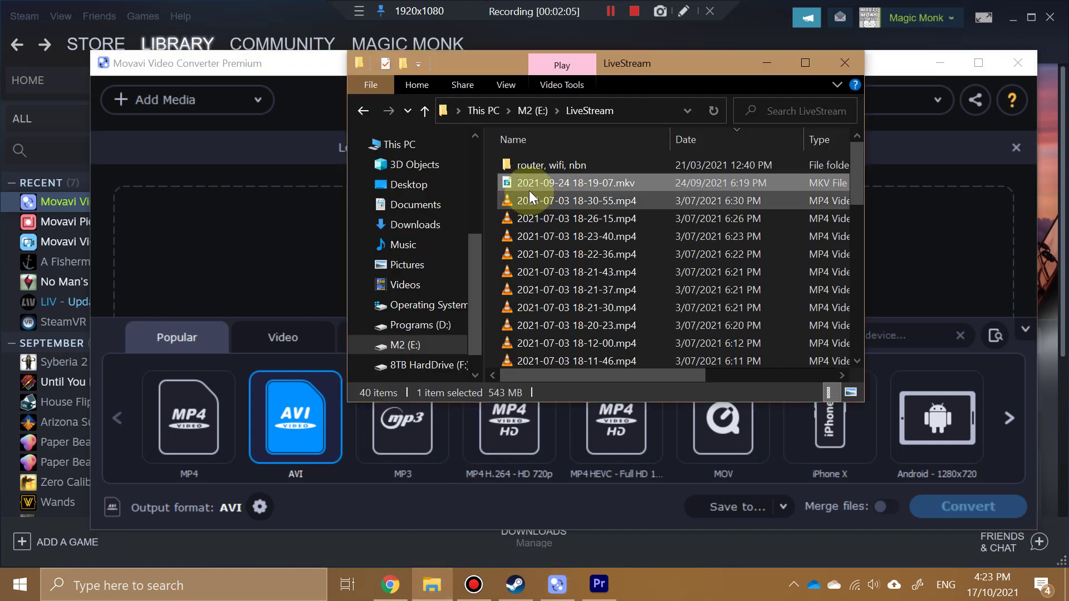
pyautogui.moveTo(542, 180); pyautogui.dragTo(248, 244)
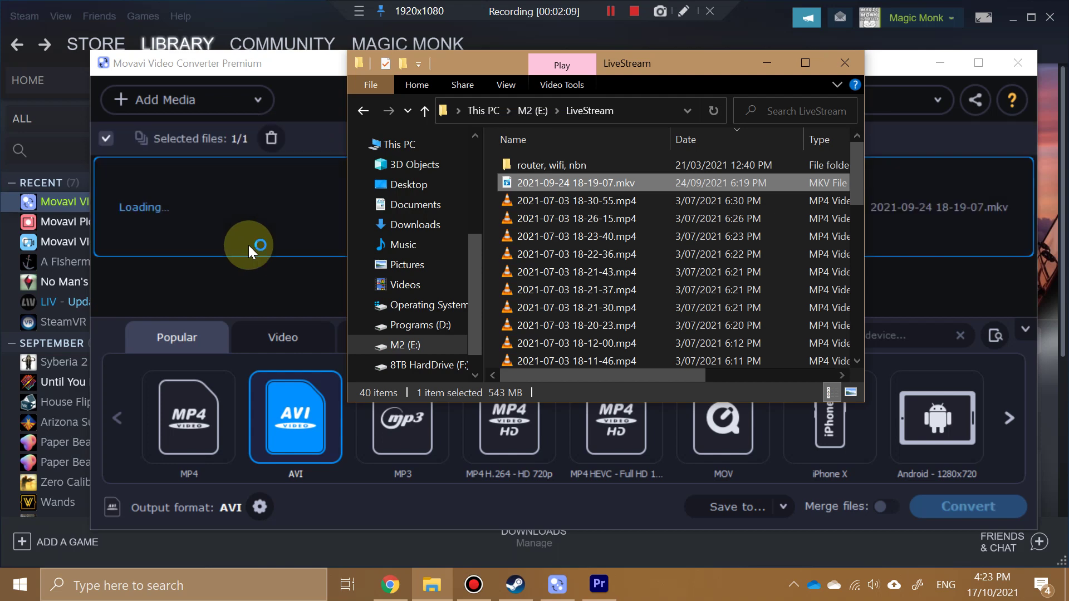
pyautogui.click(254, 279)
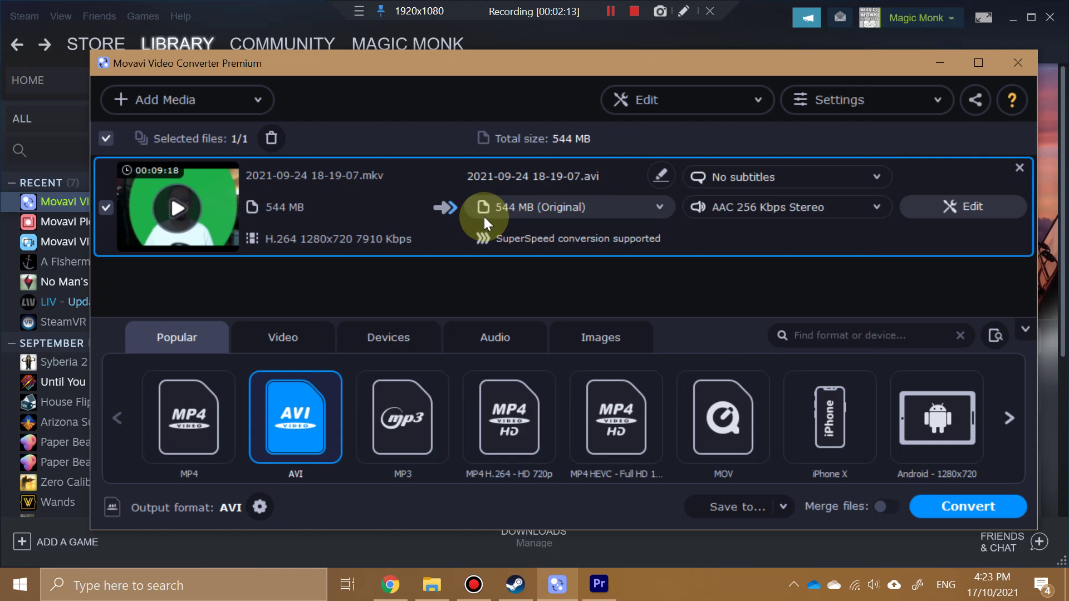
# Compare output presets (AVI, MP3, HD 720p, HEVC, iPhone X), then choose MP4
pyautogui.click(188, 418)
pyautogui.click(295, 422)
pyautogui.click(402, 417)
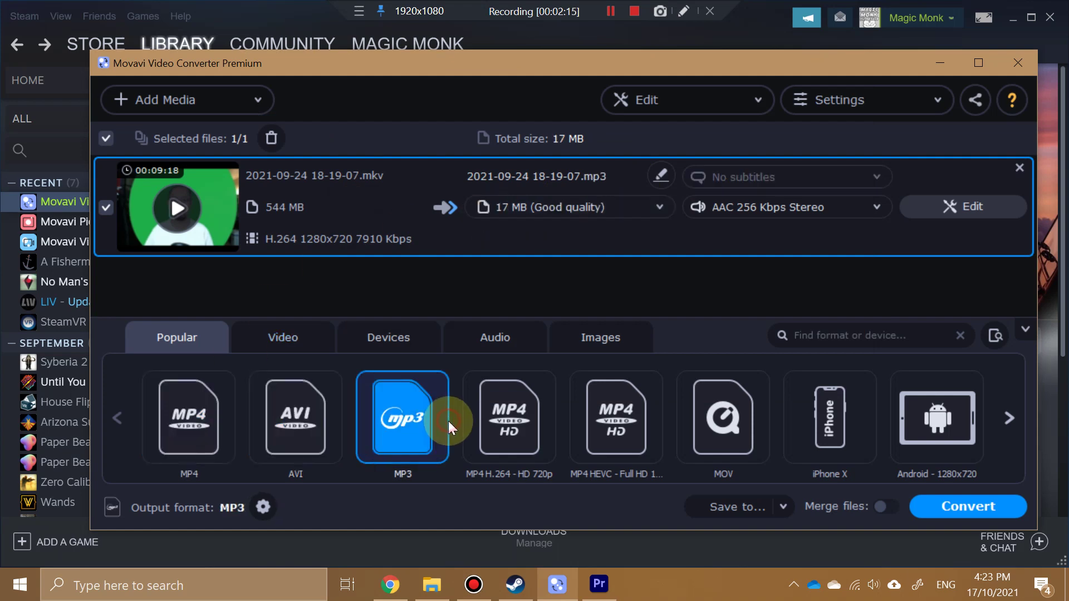
pyautogui.click(508, 418)
pyautogui.click(616, 418)
pyautogui.click(830, 418)
pyautogui.click(327, 439)
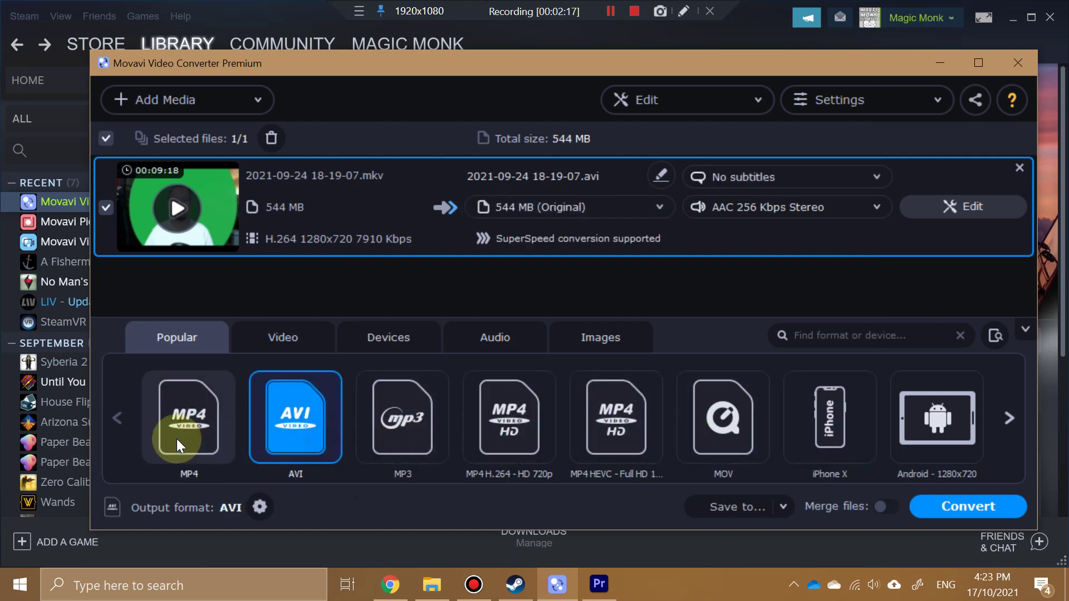
pyautogui.click(176, 439)
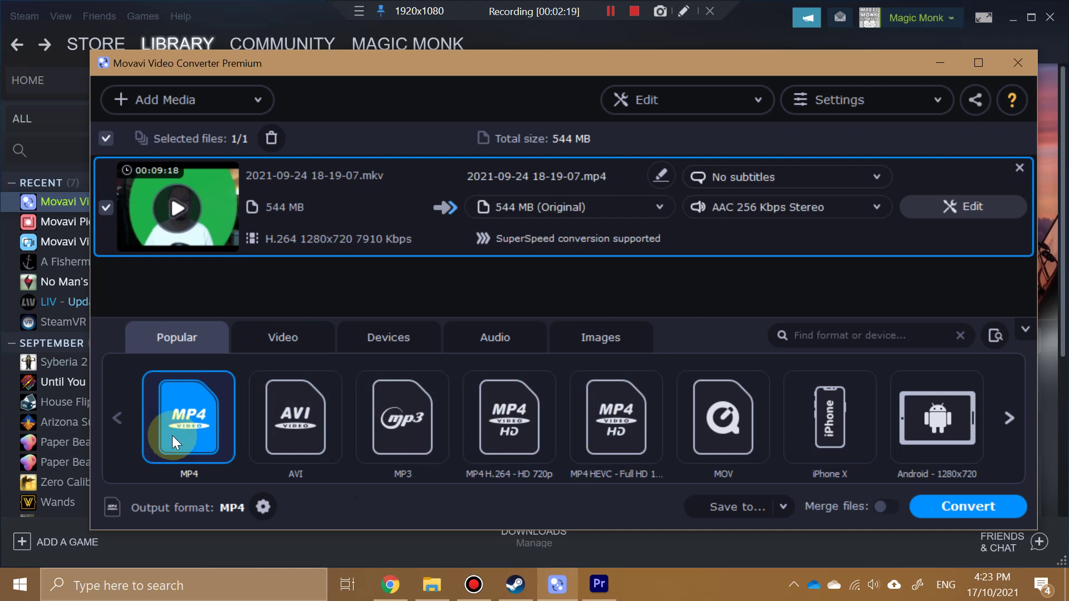
# Replace the output file name with 'tutorial output.mp4', correcting typos, and confirm
pyautogui.click(659, 176)
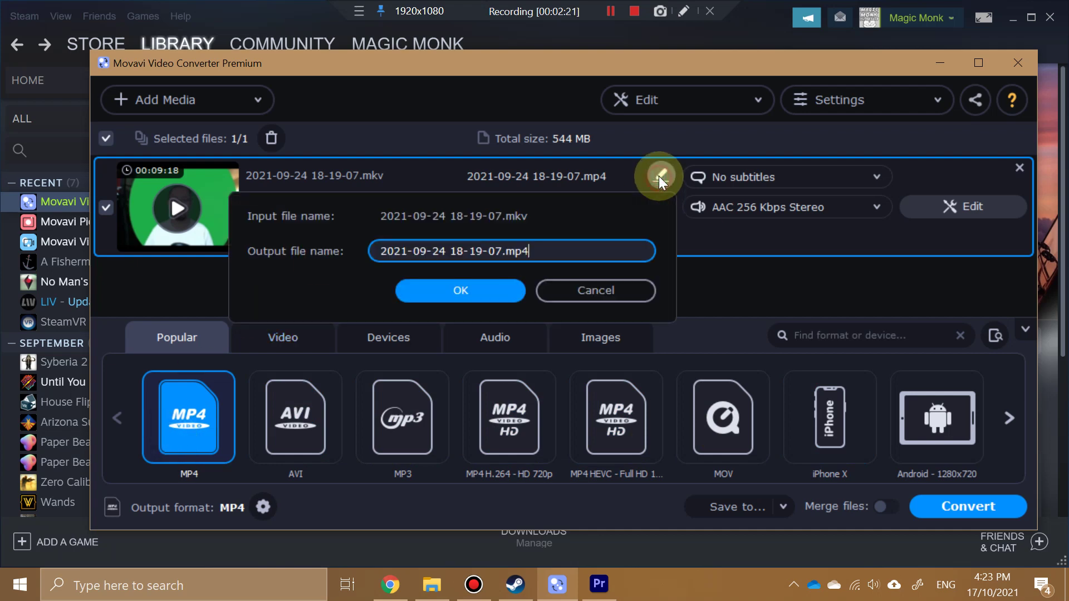
pyautogui.click(530, 251)
pyautogui.hotkey('ctrl', 'a')
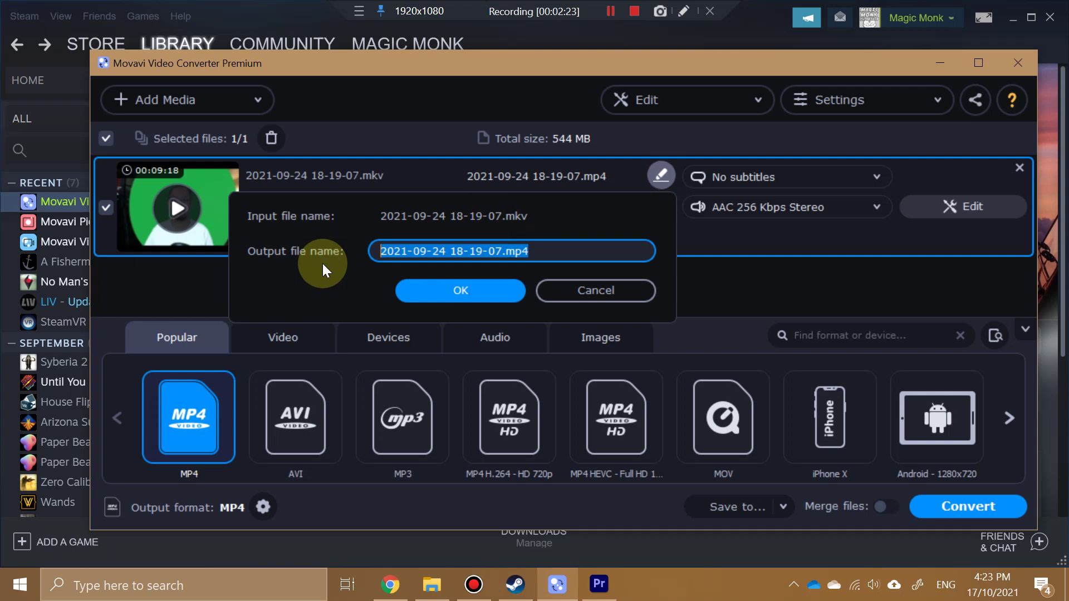
pyautogui.write('tutorial out')
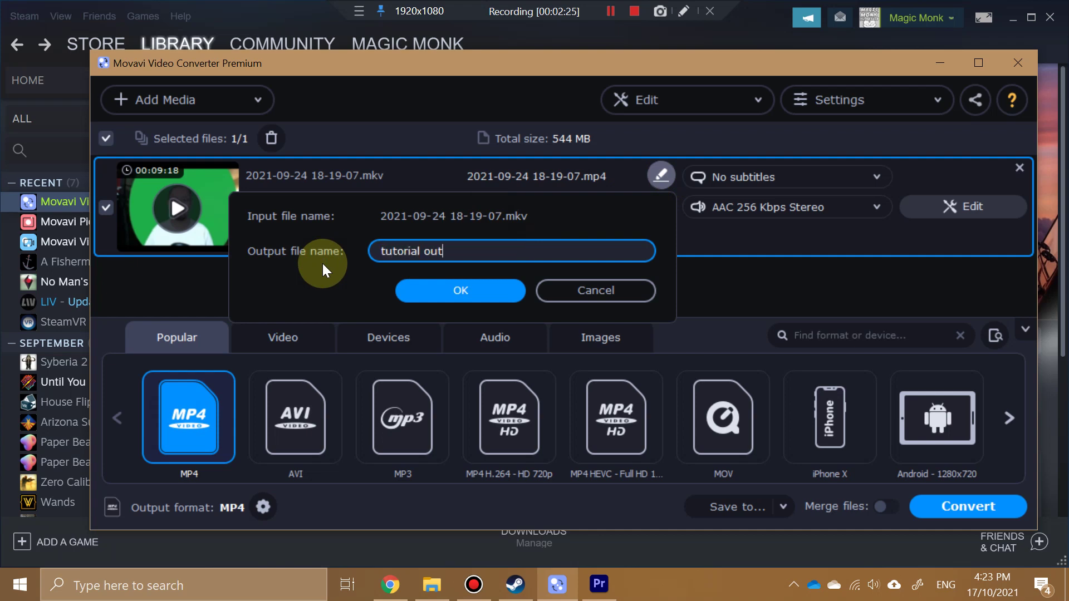
pyautogui.write('pu')
pyautogui.press('BackSpace')
pyautogui.press('BackSpace')
pyautogui.write('ou')
pyautogui.press('BackSpace')
pyautogui.press('BackSpace')
pyautogui.write('put.')
pyautogui.write('mp4')
pyautogui.click(461, 290)
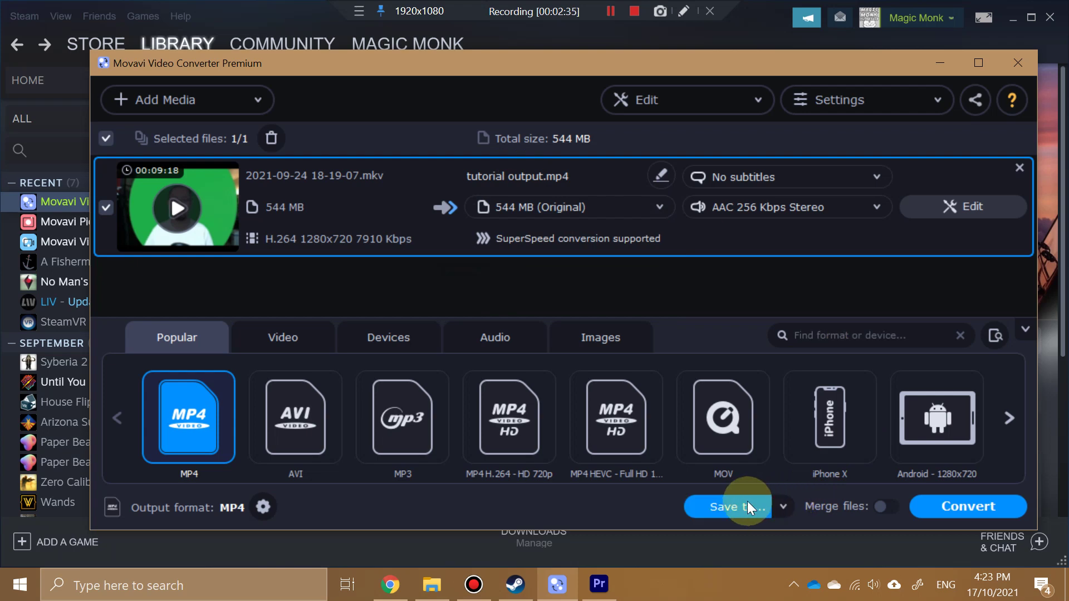
# Set the save destination to d:\Desktop and convert the recording to MP4
pyautogui.click(786, 503)
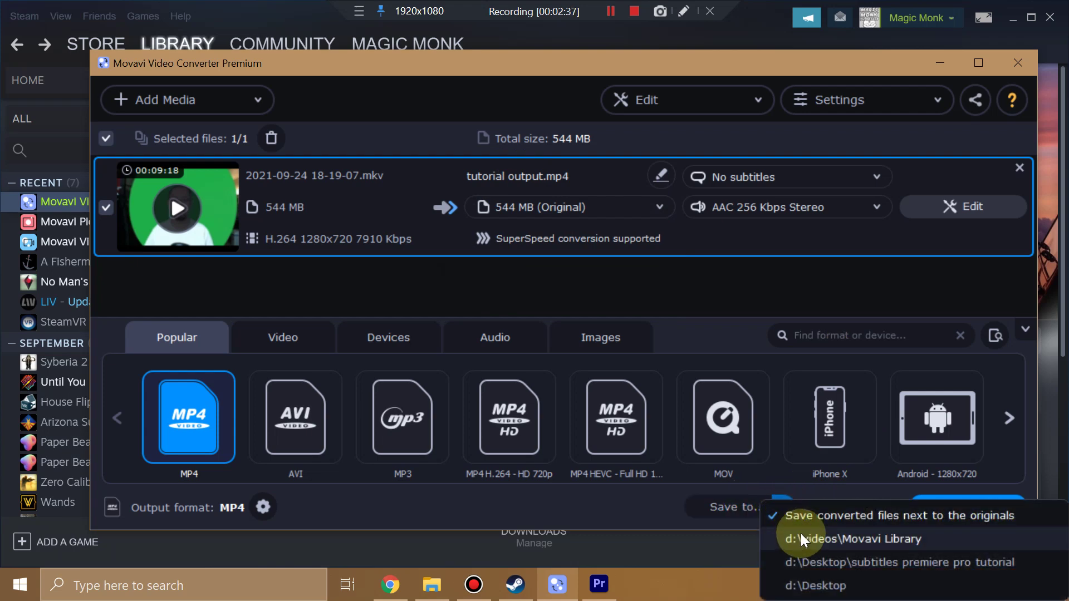
pyautogui.click(800, 587)
pyautogui.click(780, 507)
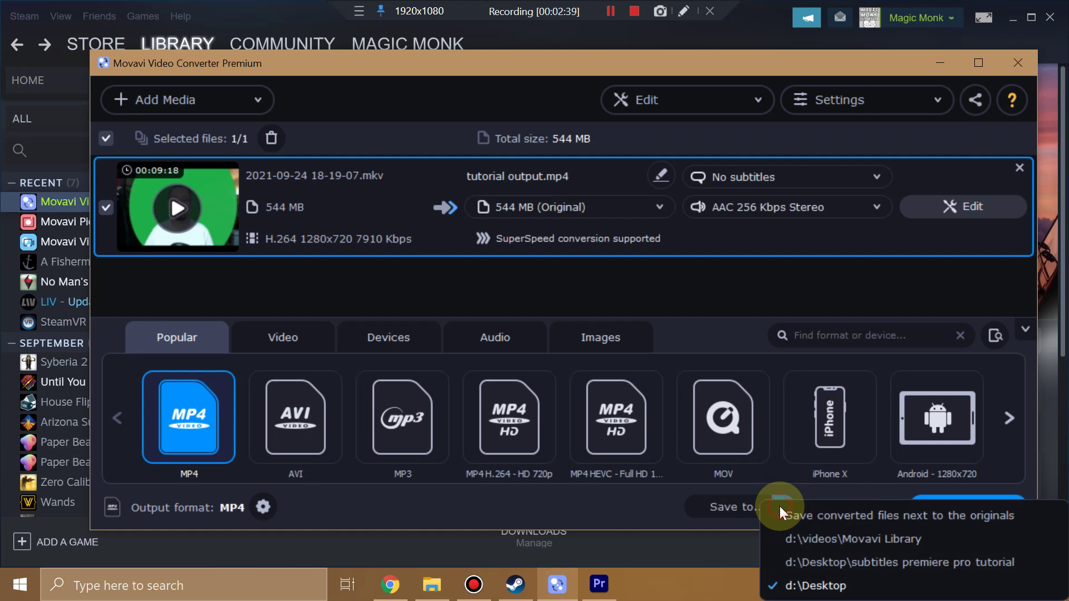
pyautogui.click(794, 588)
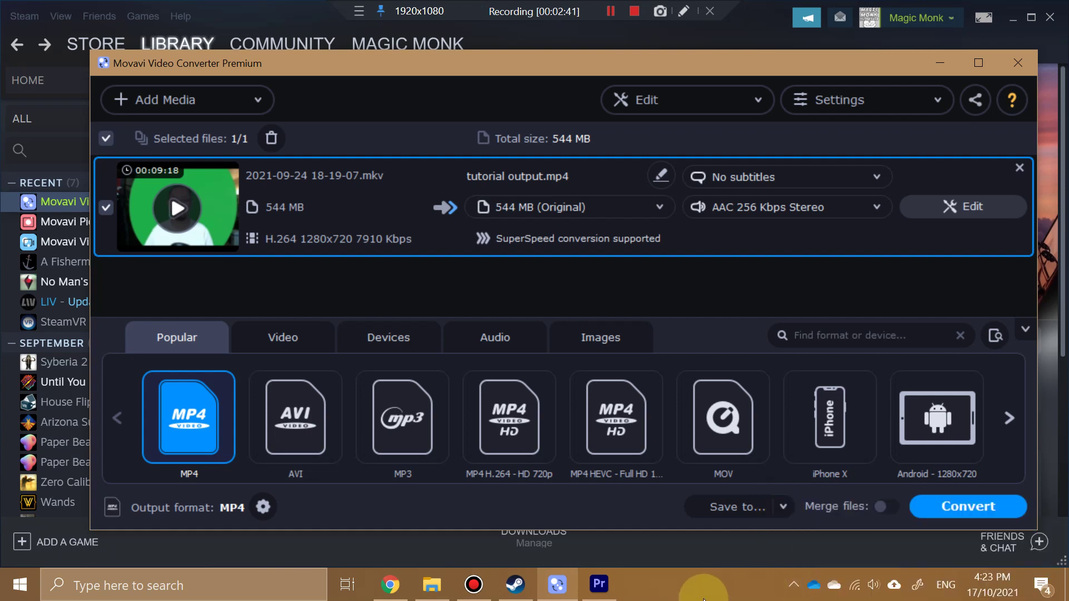
pyautogui.click(943, 508)
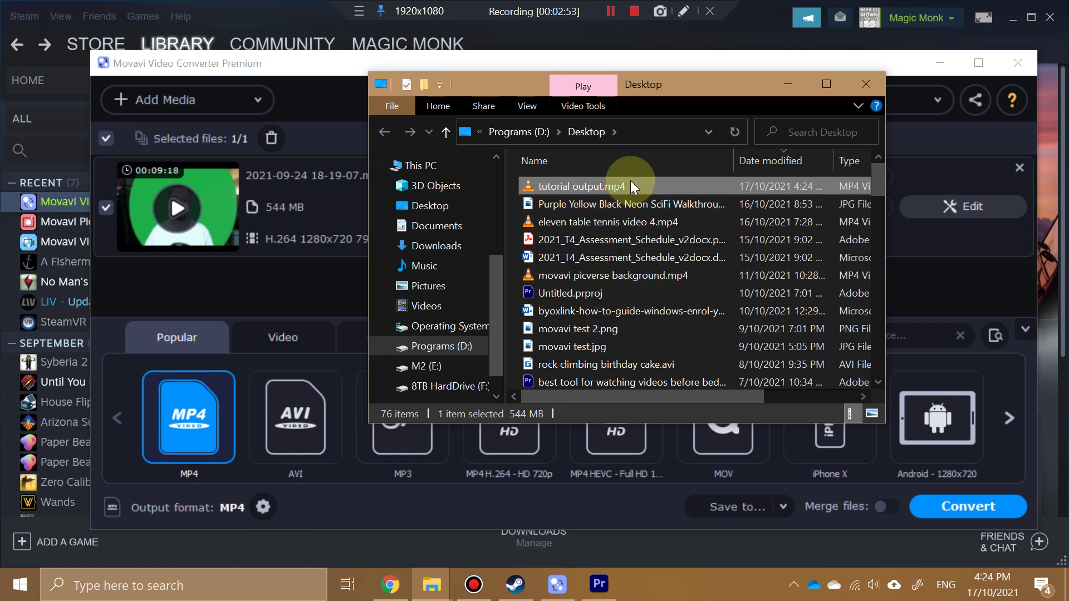
pyautogui.moveTo(581, 187)
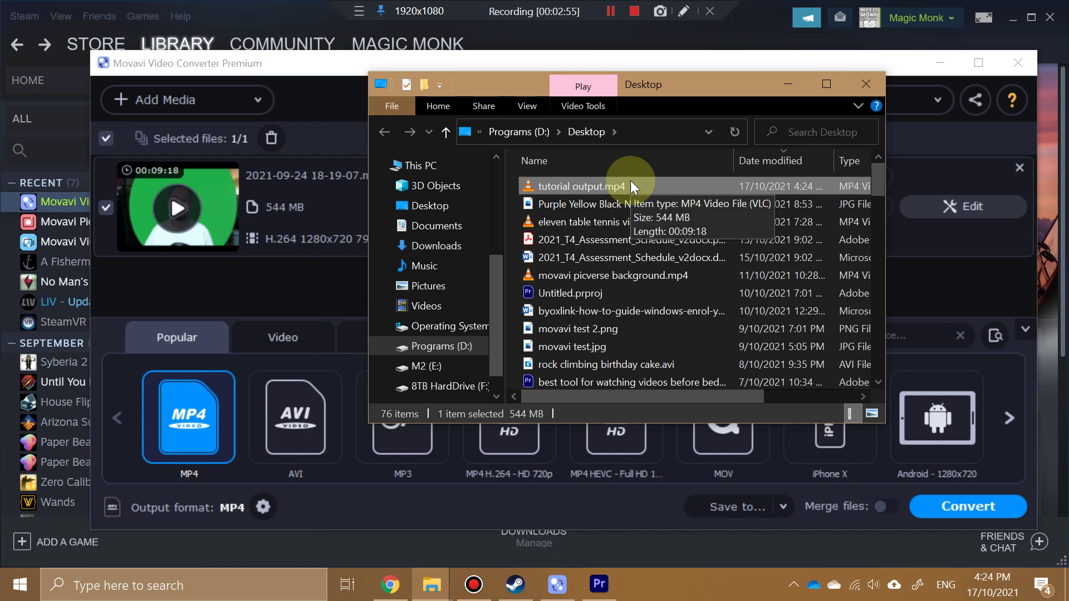
# Drag the Desktop File Explorer window to the right, uncovering the converter's file list
pyautogui.moveTo(656, 90); pyautogui.dragTo(879, 87)
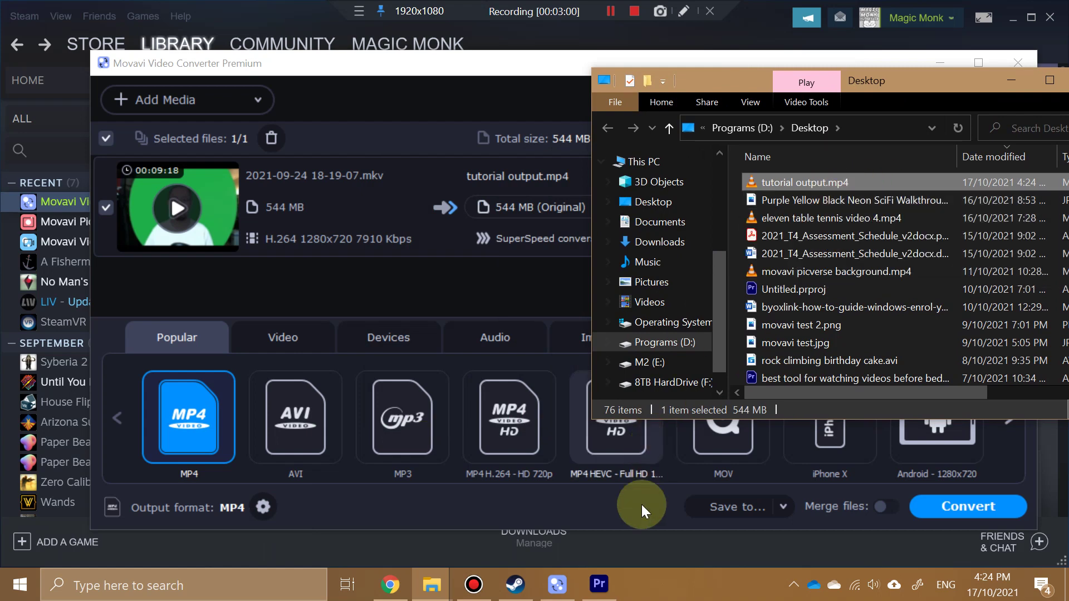
# Drag tutorial output.mp4 from the Desktop onto Premiere's timeline, then scrub through the clip
pyautogui.click(600, 584)
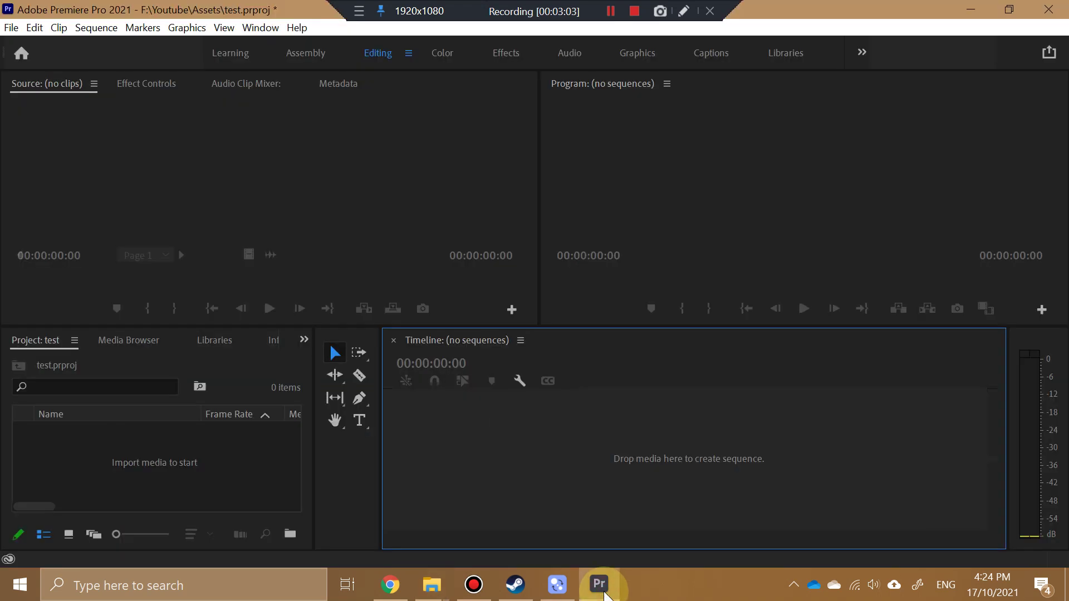
pyautogui.click(432, 584)
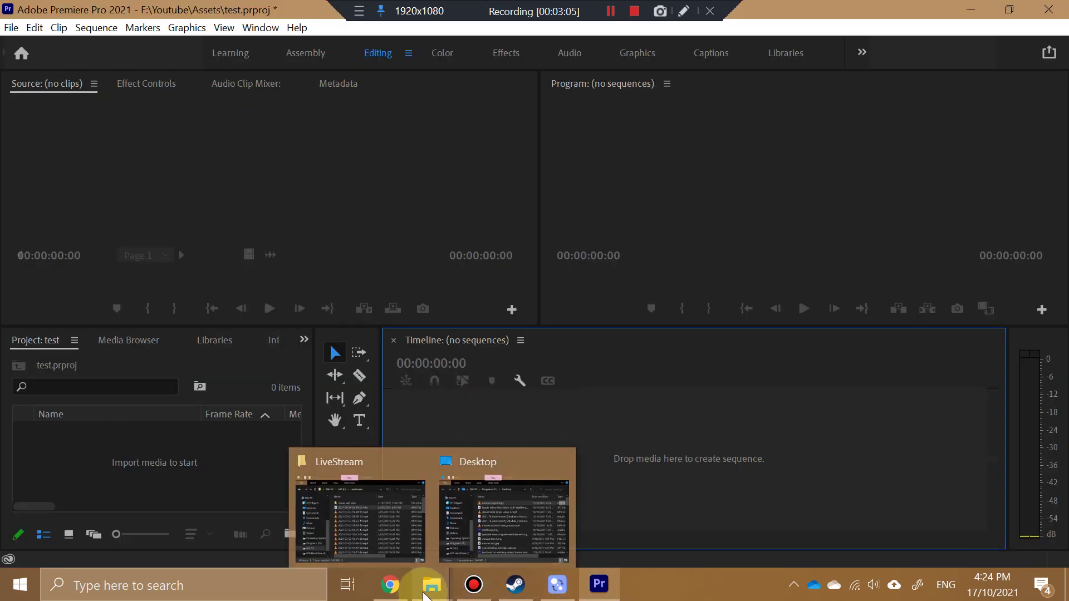
pyautogui.click(501, 514)
pyautogui.moveTo(815, 182); pyautogui.dragTo(594, 459)
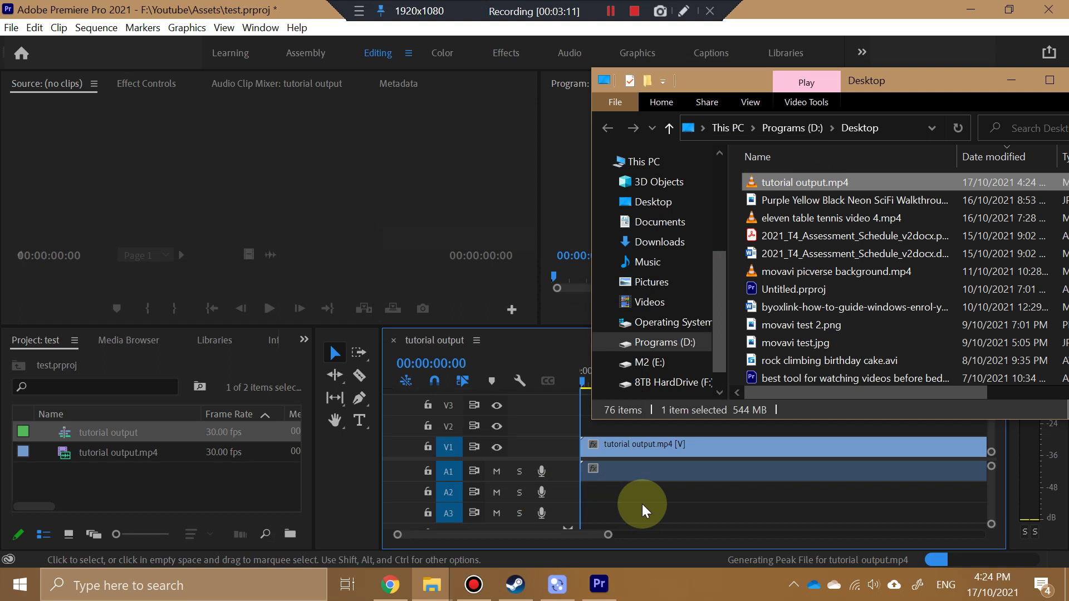
pyautogui.click(266, 10)
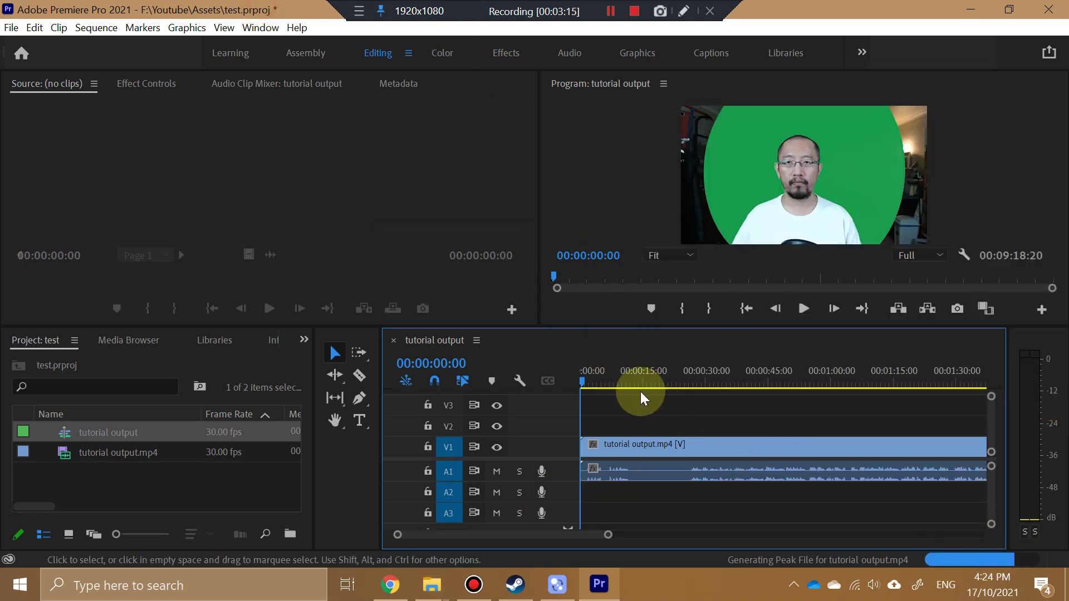
pyautogui.moveTo(592, 381); pyautogui.dragTo(809, 384)
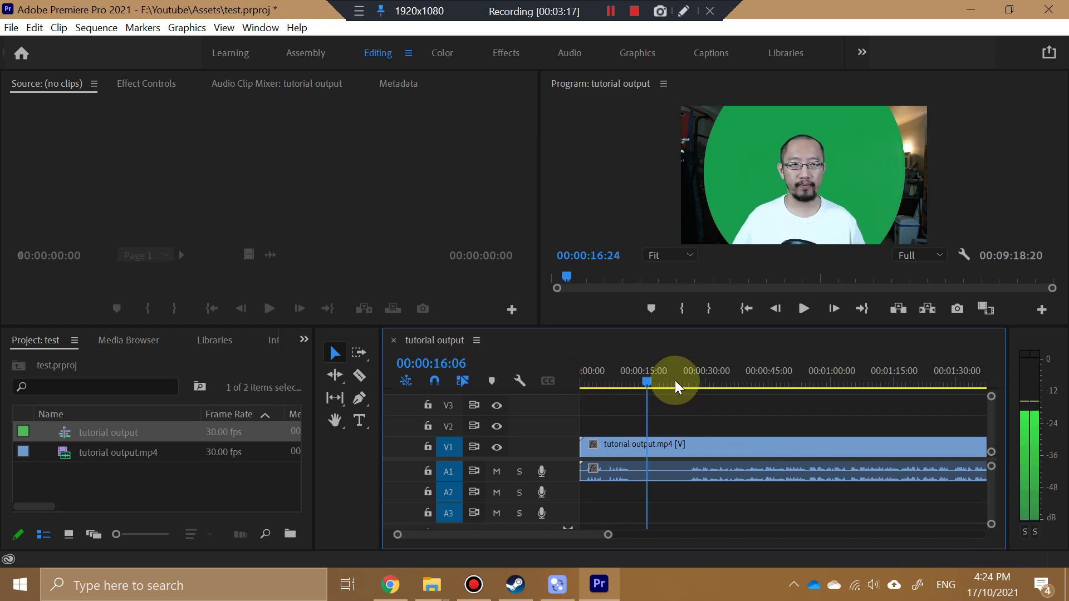